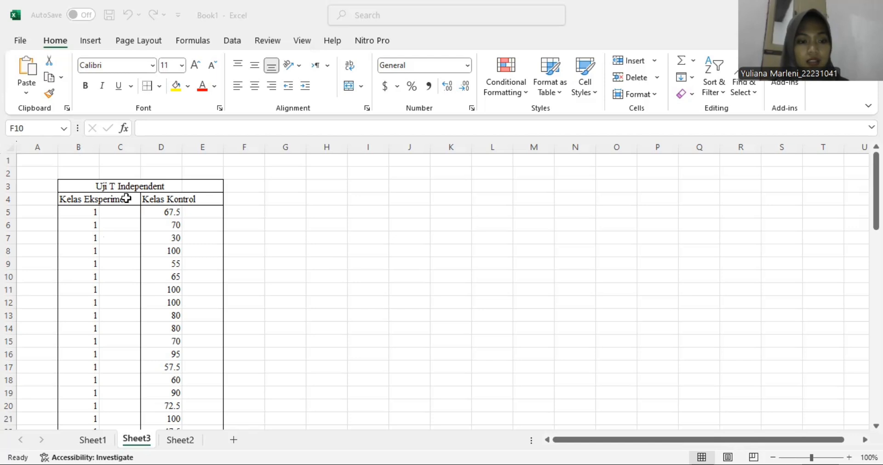
Step: Replace the header "Kelas Eksperimen" in cell B4 with "Kelompok"
left_click(127, 199)
left_click(125, 200)
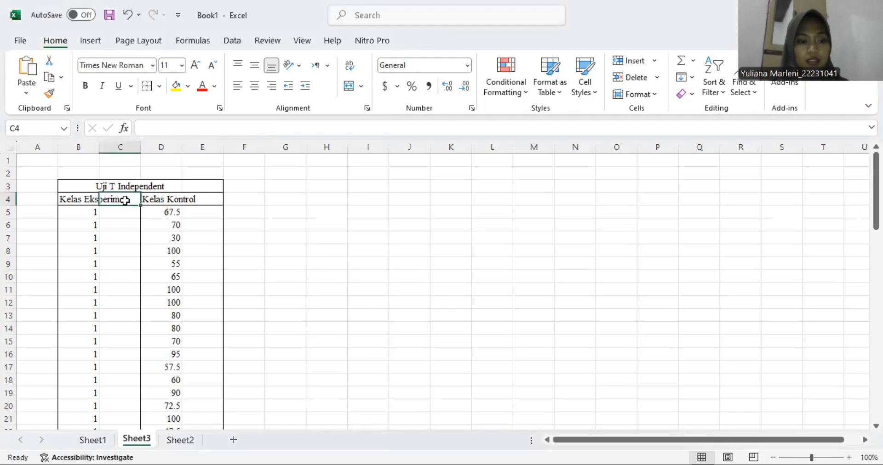
left_click(87, 199)
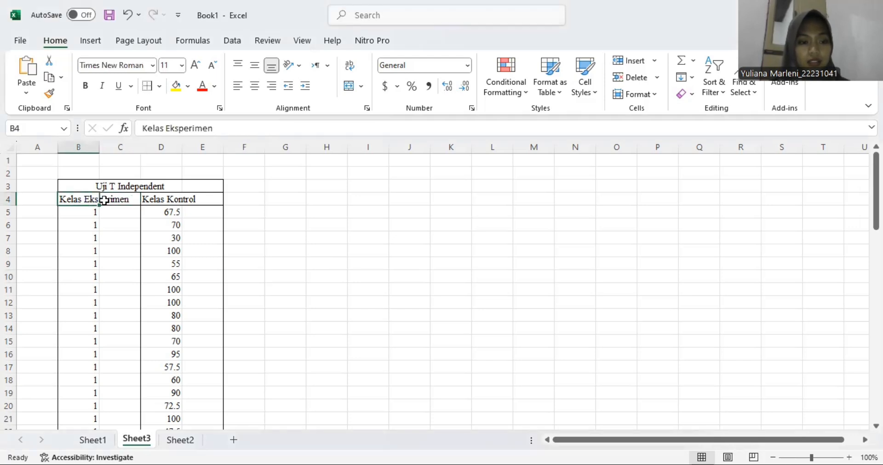
left_click(218, 129)
key("BackSpace")
key("BackSpace")
key("BackSpace")
key("BackSpace")
key("BackSpace")
key("BackSpace")
key("BackSpace")
key("BackSpace")
key("BackSpace")
key("BackSpace")
key("BackSpace")
key("BackSpace")
key("BackSpace")
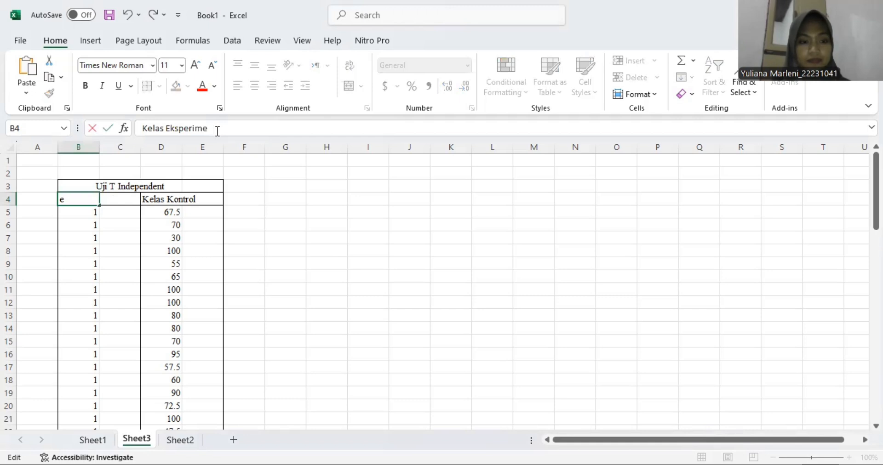
key("BackSpace")
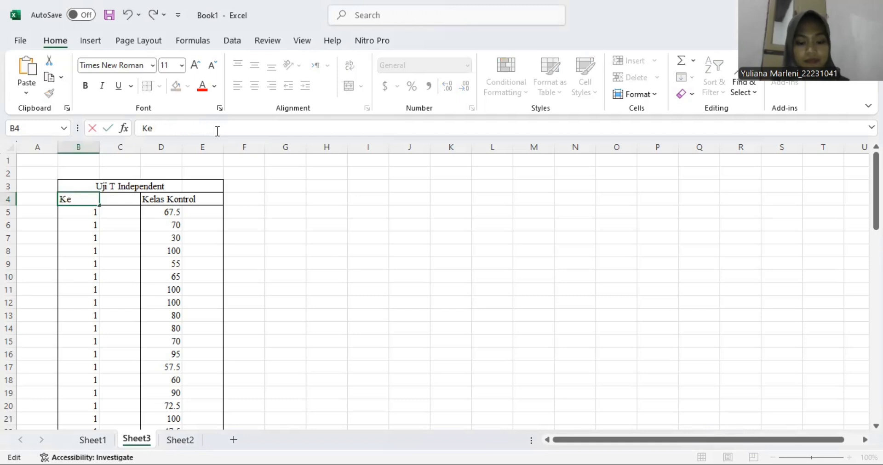
type("lompok")
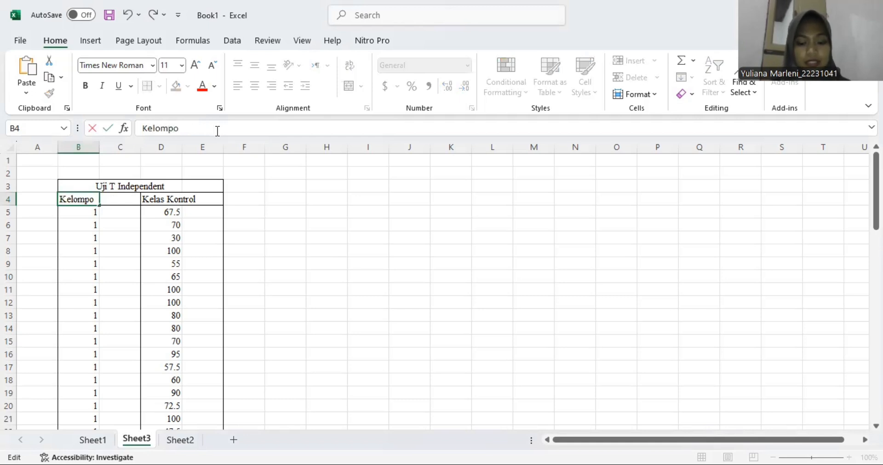
left_click(327, 246)
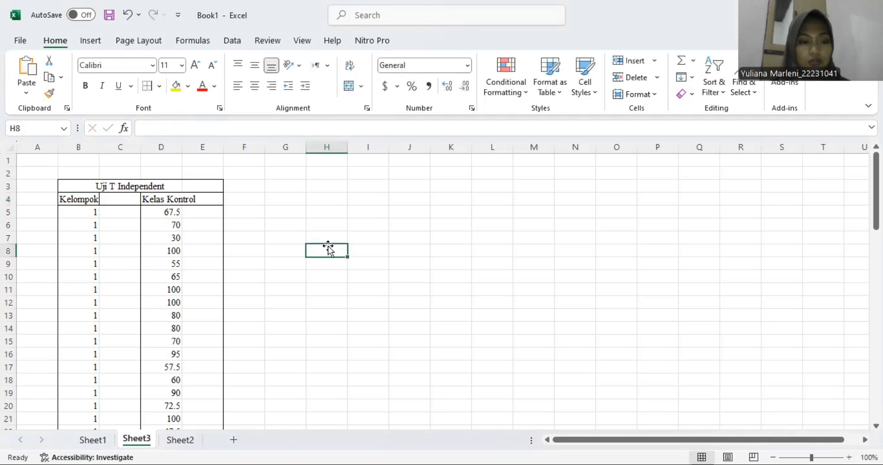
Step: Examine the Kelompok column to see which rows are coded 1 and which are coded 2
scroll(164, 282, "down", 2)
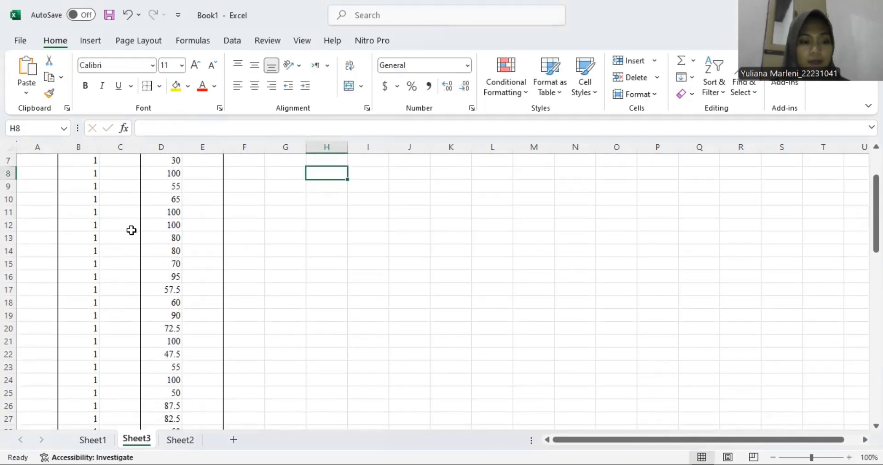
scroll(113, 239, "up", 2)
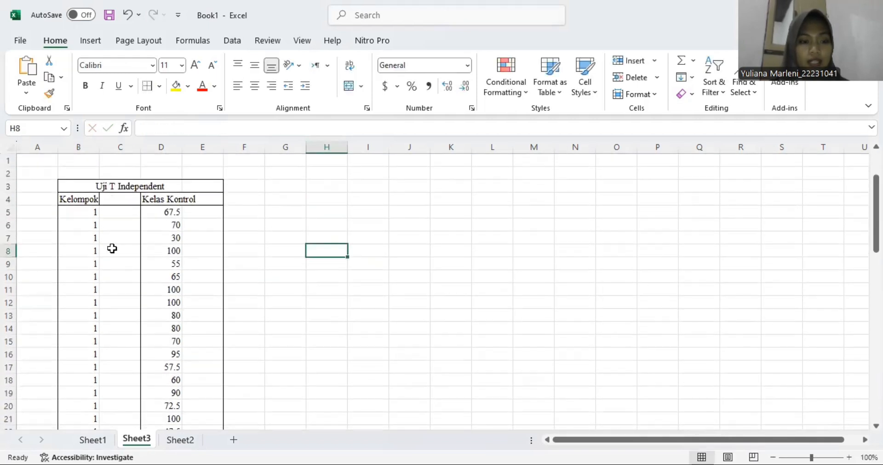
scroll(147, 239, "down", 6)
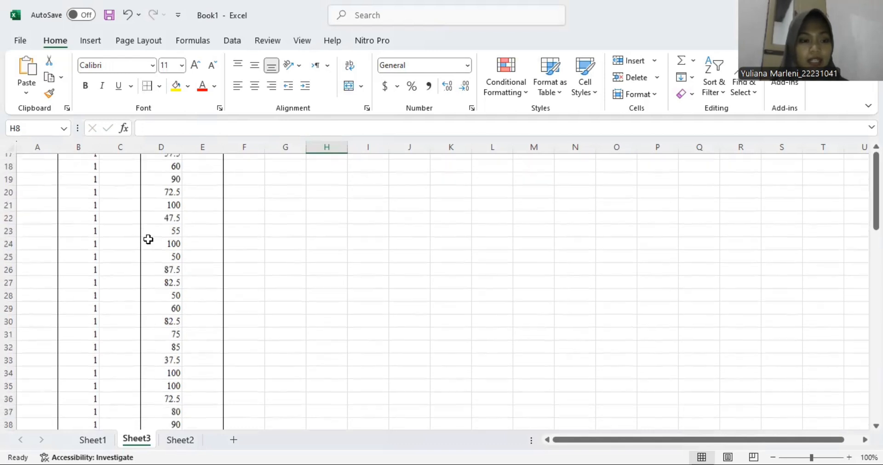
scroll(98, 295, "down", 5)
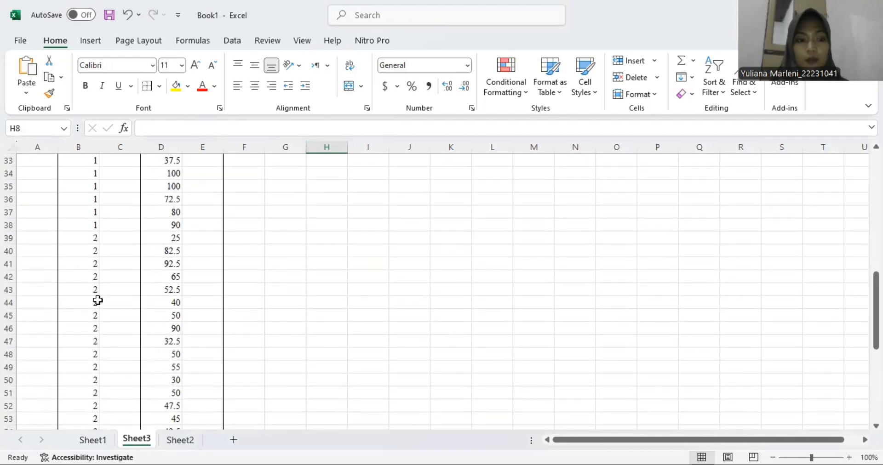
scroll(111, 275, "down", 2)
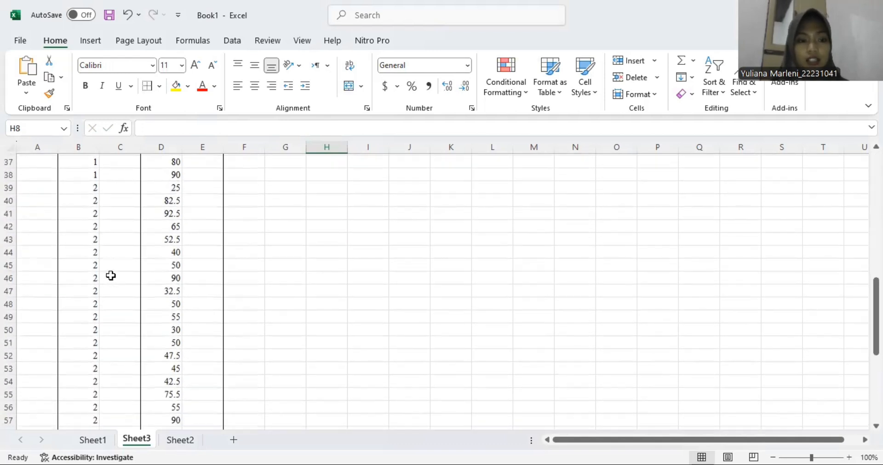
scroll(99, 335, "up", 4)
scroll(100, 334, "up", 8)
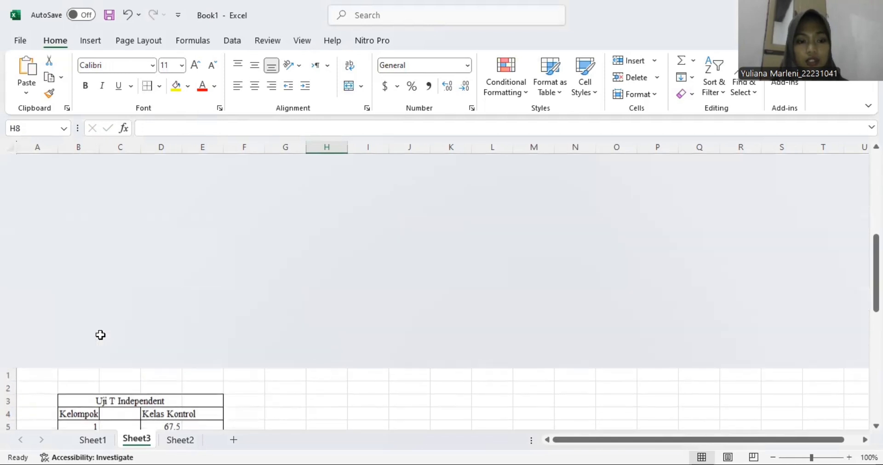
Step: Replace the header "Kelas Kontrol" in cell D4 with "NILAI"
left_click(195, 199)
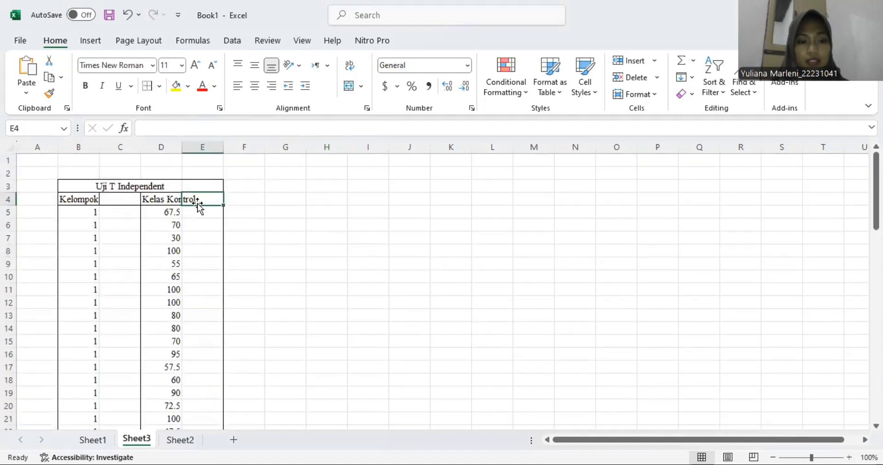
left_click(173, 199)
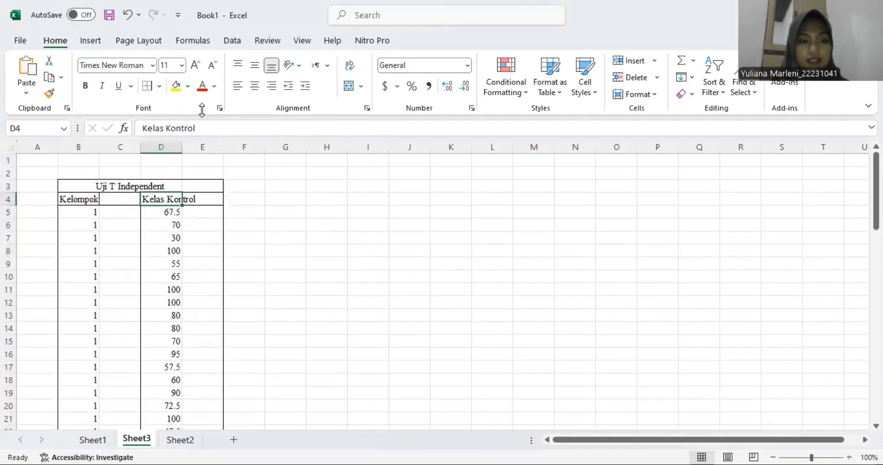
left_click(206, 128)
key("BackSpace")
key("BackSpace")
key("BackSpace")
key("BackSpace")
key("BackSpace")
key("BackSpace")
key("BackSpace")
key("BackSpace")
key("BackSpace")
key("BackSpace")
key("BackSpace")
key("BackSpace")
key("BackSpace")
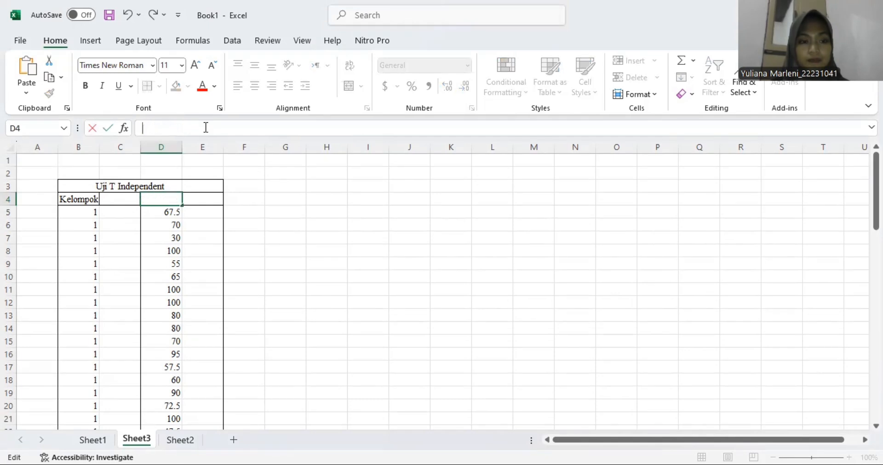
type("NILAI")
left_click(281, 264)
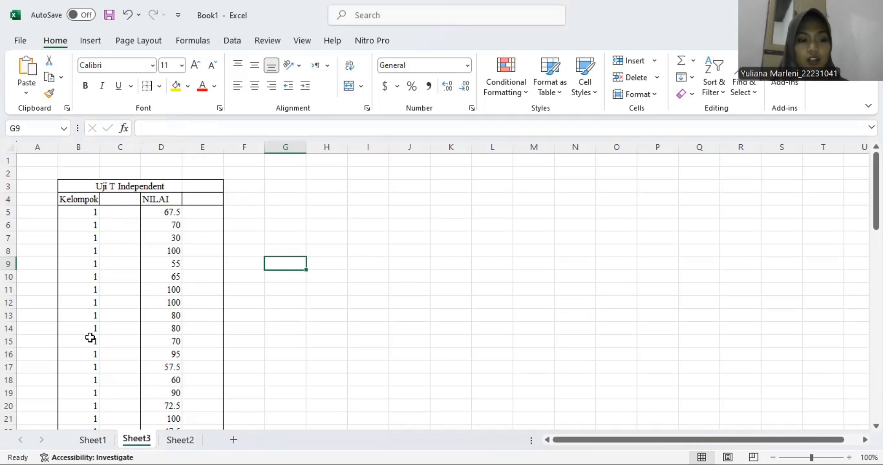
Step: Switch to SPSS and paste the copied group codes and scores into the empty data sheet, starting at row 1 of the first column
scroll(90, 338, "down", 8)
scroll(89, 337, "down", 2)
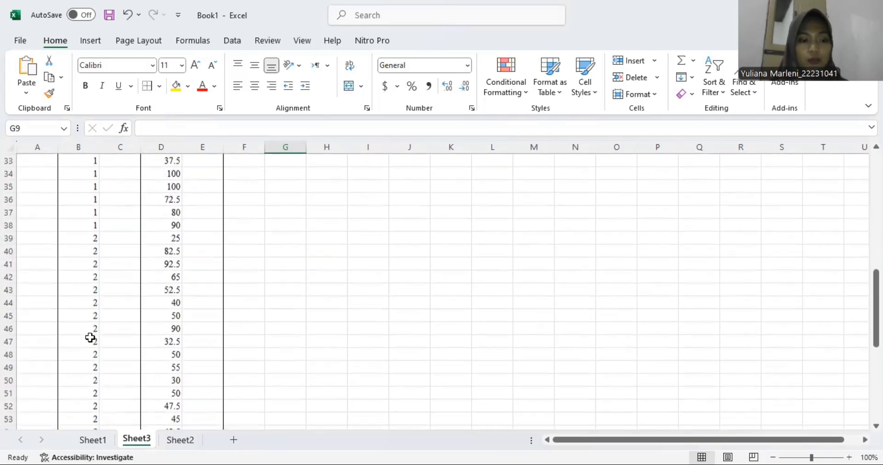
scroll(89, 337, "up", 10)
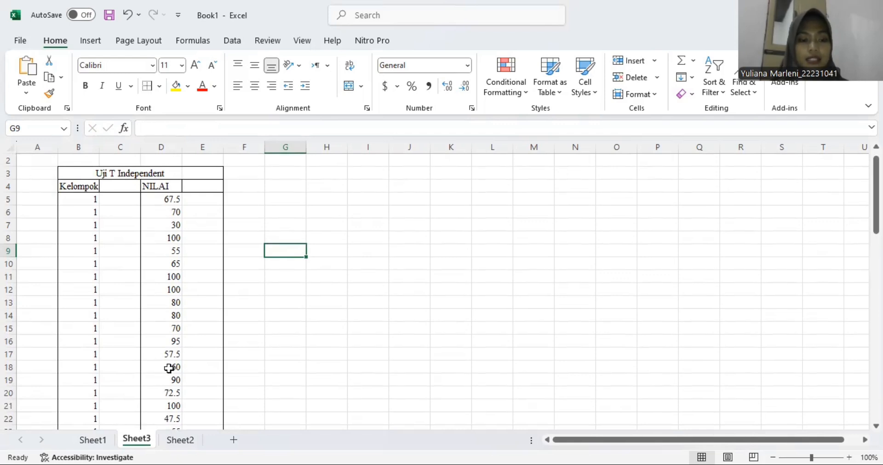
scroll(190, 353, "down", 4)
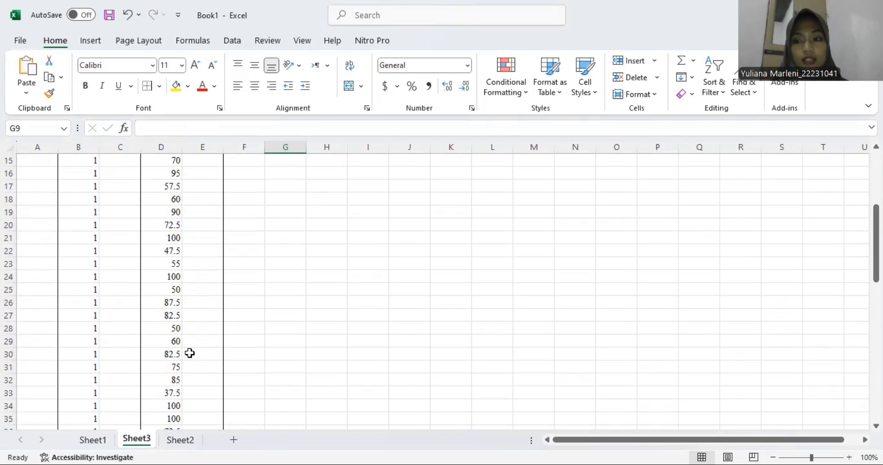
scroll(164, 340, "up", 5)
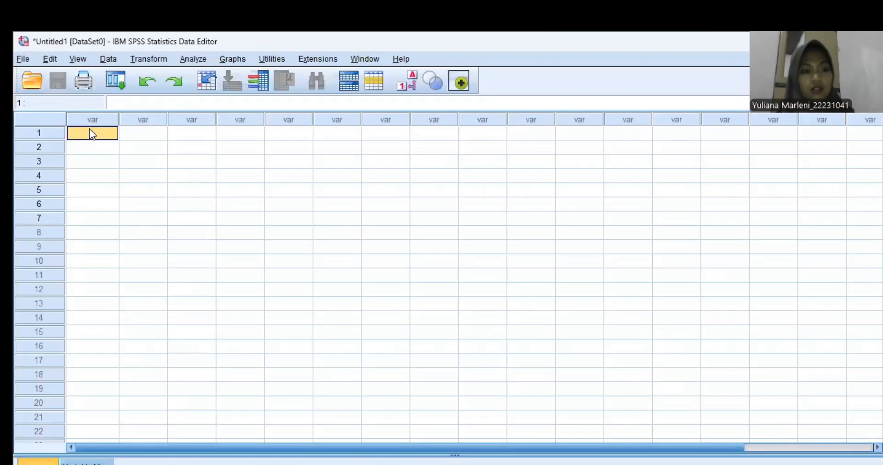
key("ctrl+v")
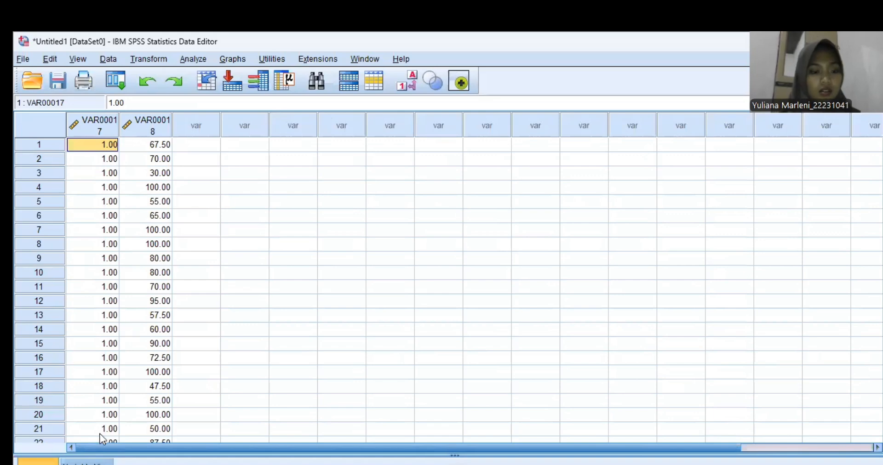
Step: Rename the first SPSS variable as Kelompok and the second as Nilai
left_click(91, 462)
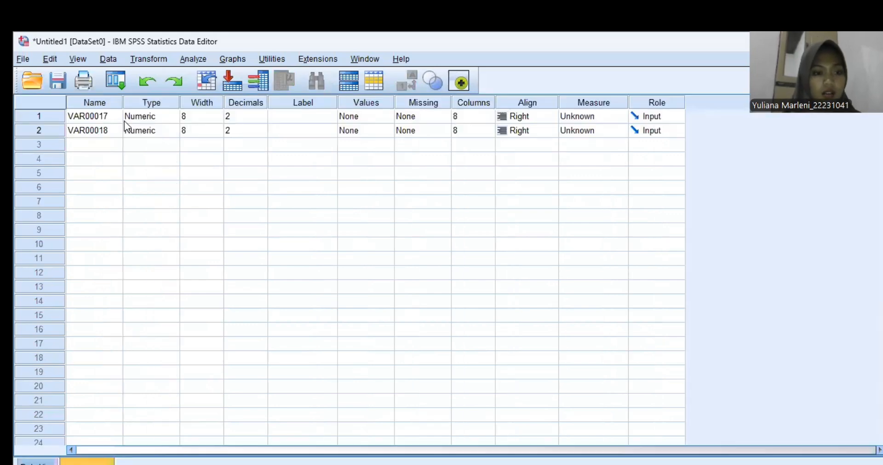
left_click(112, 116)
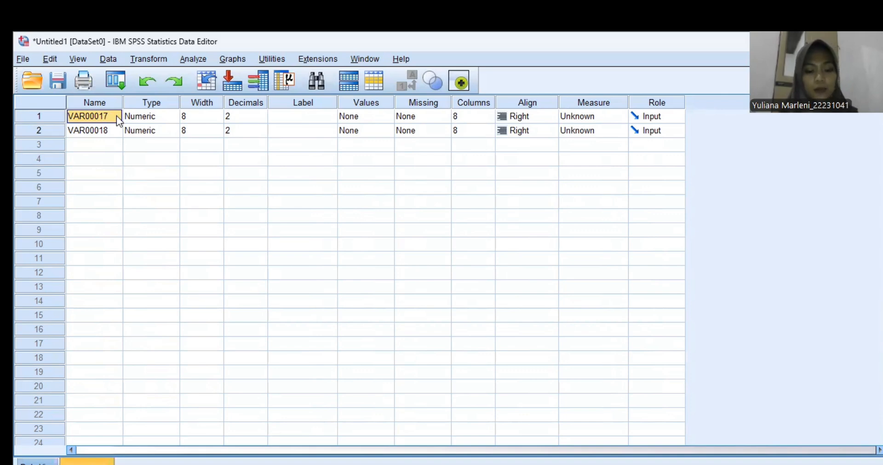
type("Kelompok")
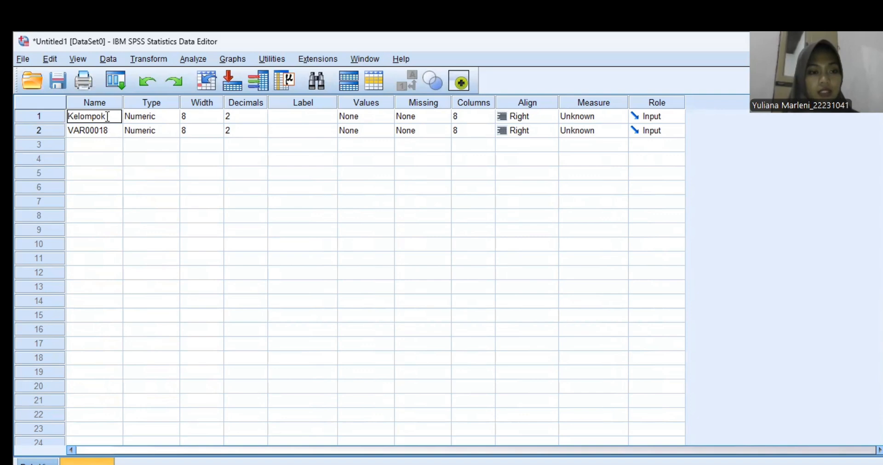
left_click(107, 133)
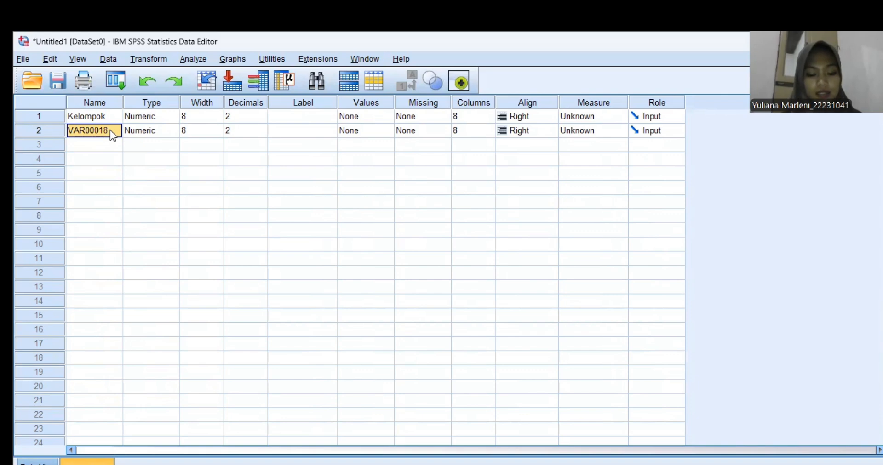
type("Ni")
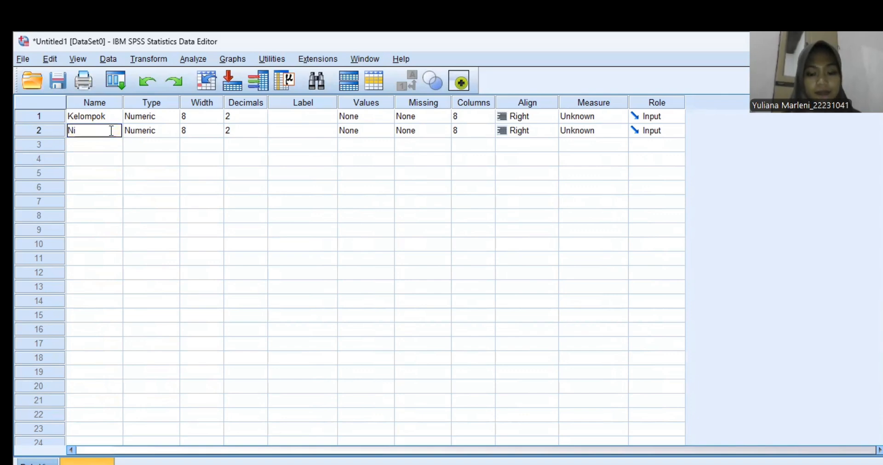
type("lai")
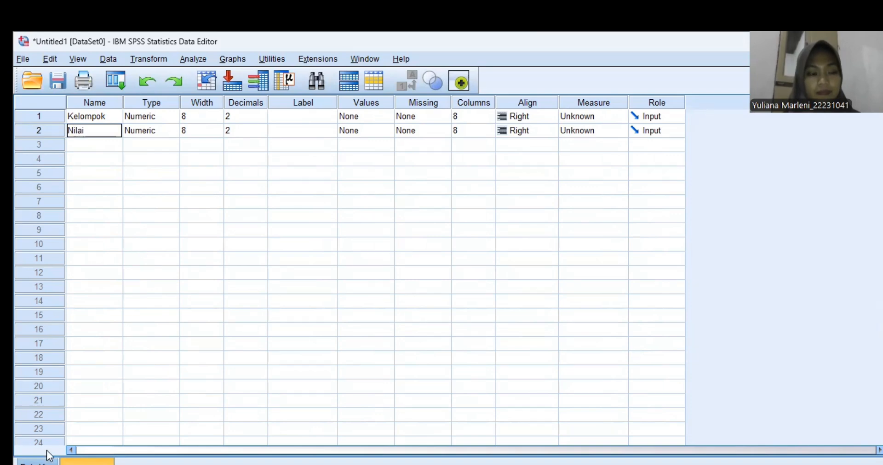
Step: Set the decimals to 0 for the Kelompok variable and to 1 for Nilai
left_click(247, 118)
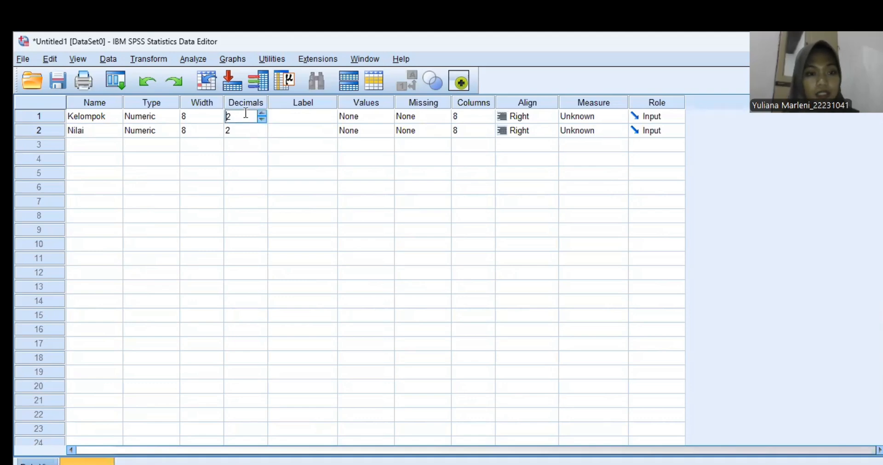
left_click(263, 118)
left_click(262, 118)
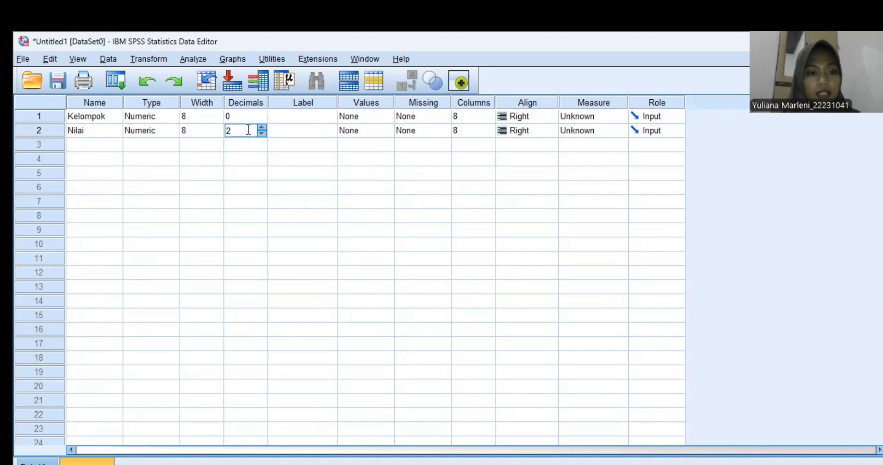
left_click(262, 134)
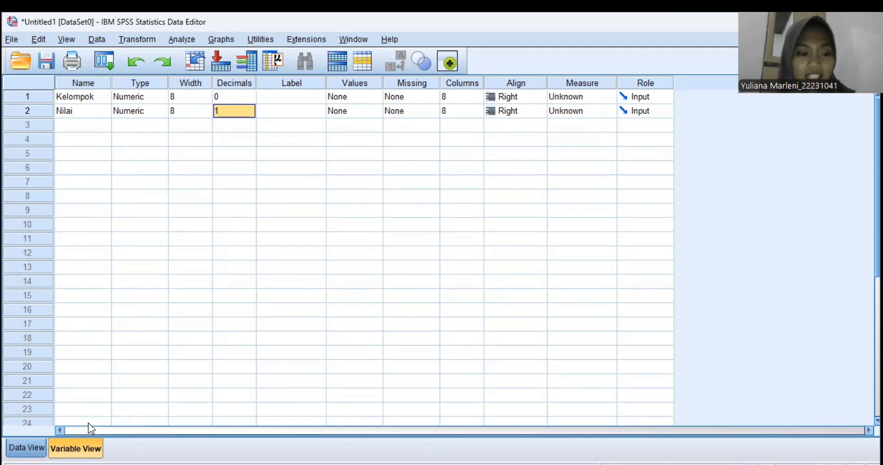
Step: Add a value label to the Kelompok variable that assigns "Eksperimen" to value 1
left_click(373, 96)
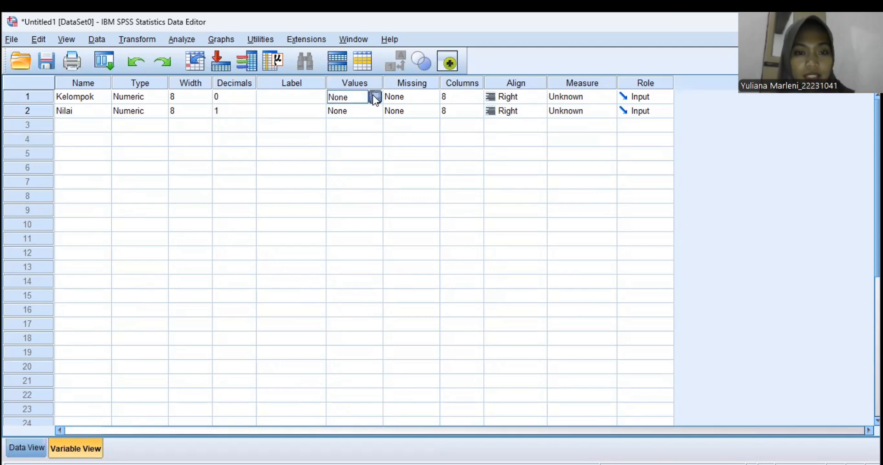
left_click(375, 97)
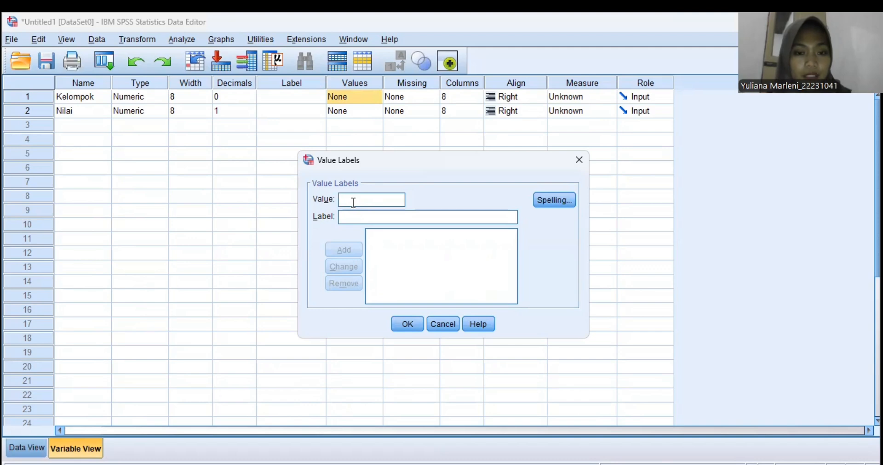
type("1")
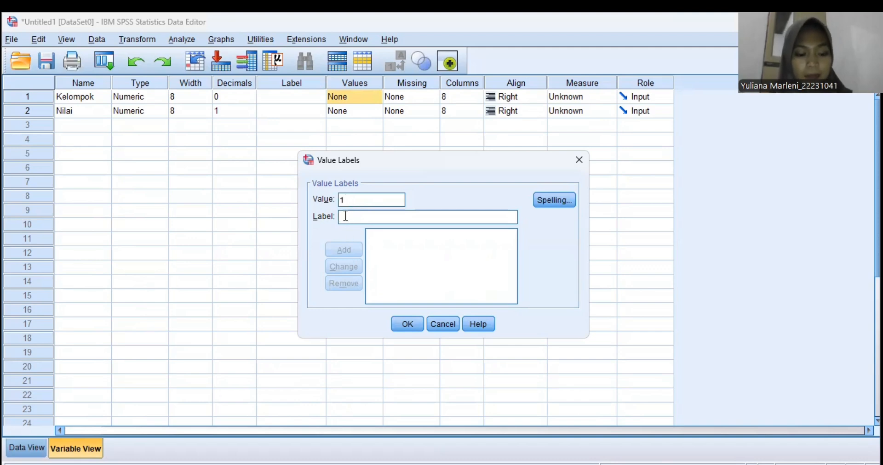
type("Eksp")
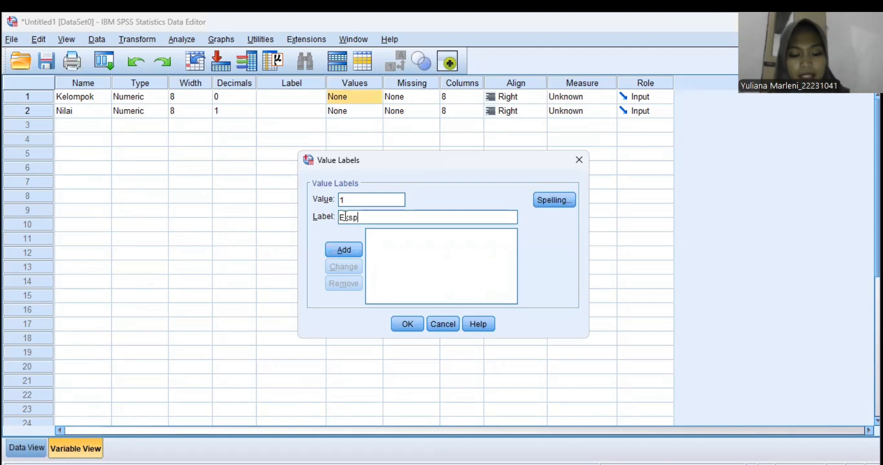
type("erimn")
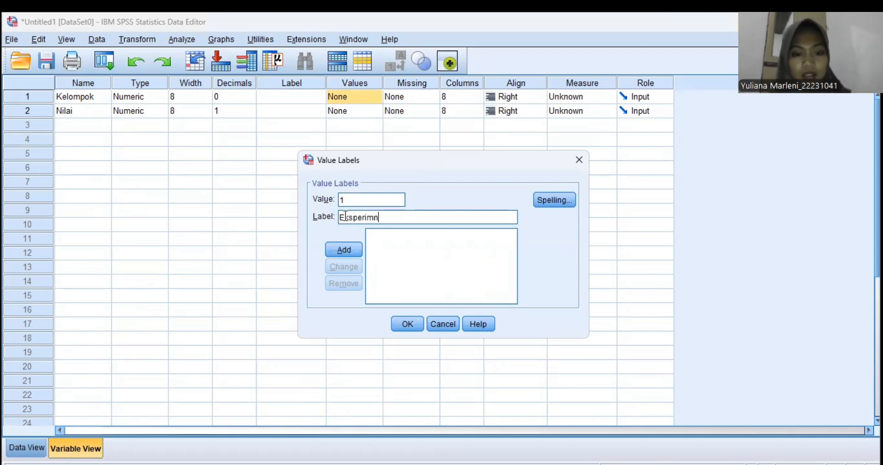
key("BackSpace")
type("en")
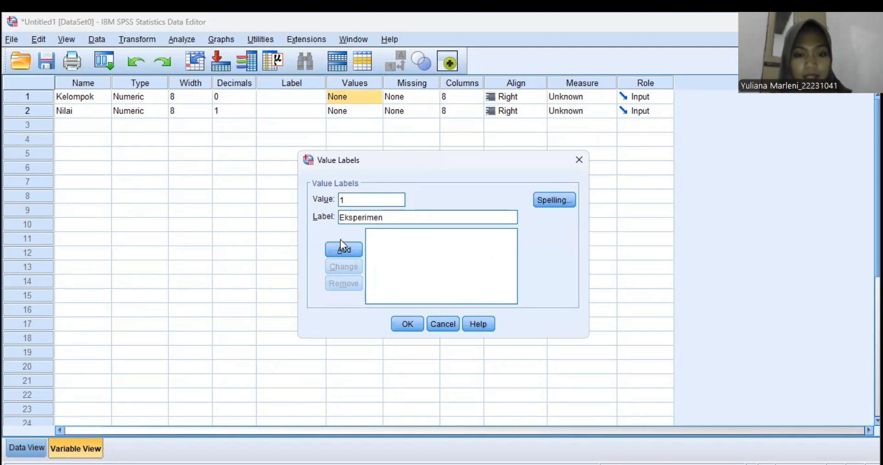
left_click(342, 249)
Step: Add the label "Kontrol" for value 2 of Kelompok and apply the value labels
left_click(355, 194)
type("2")
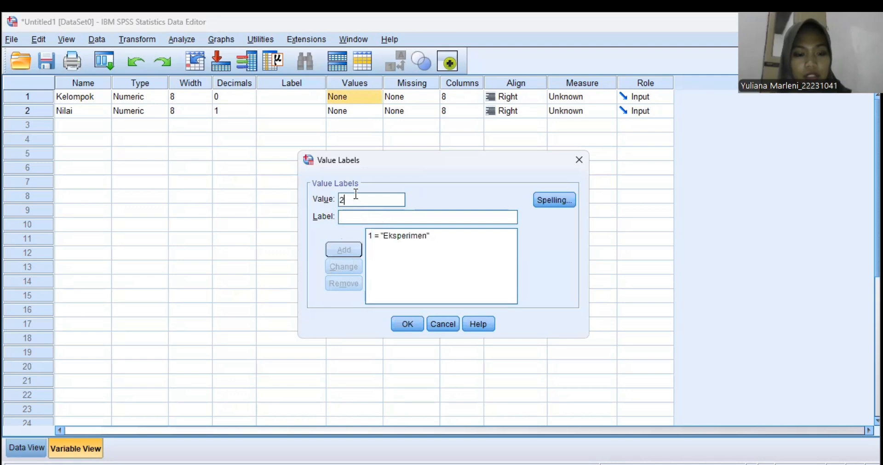
left_click(348, 222)
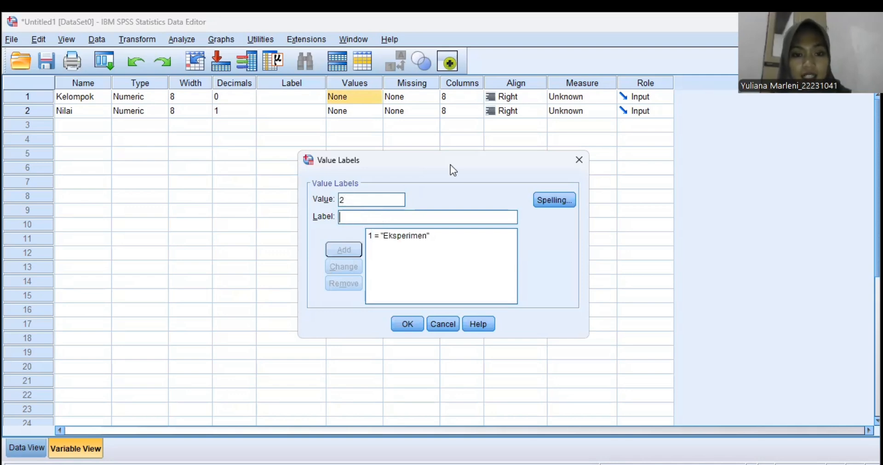
type("Kon")
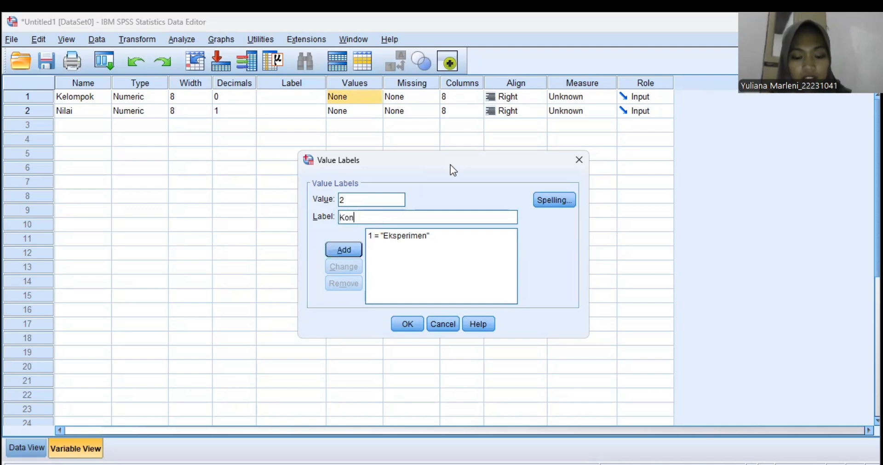
type("trol")
left_click(344, 251)
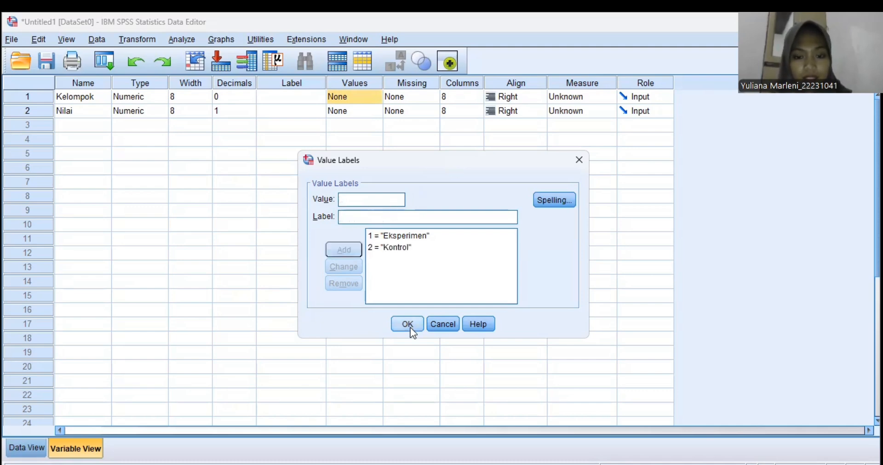
left_click(408, 325)
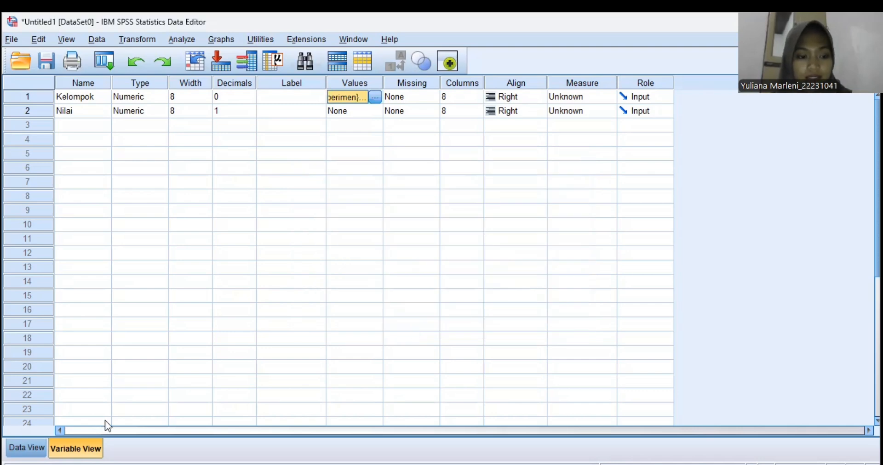
Step: Set up an Explore analysis from the data sheet with Kelompok as the factor and Nilai as the dependent variable
key("ctrl+t")
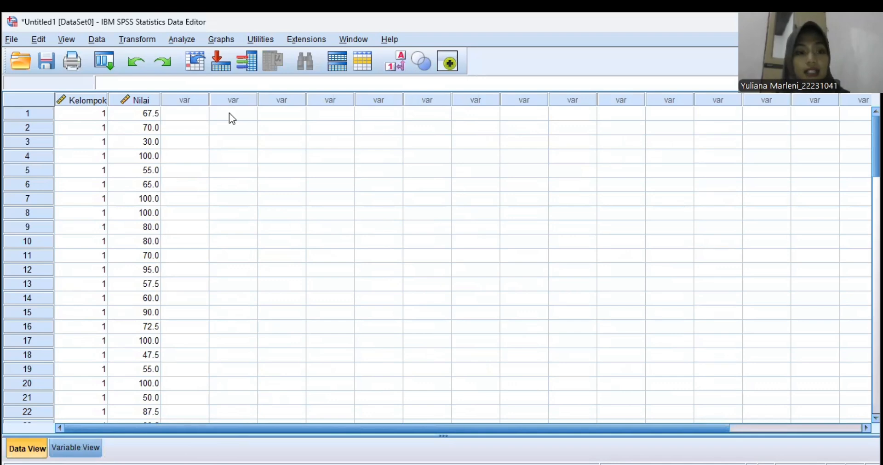
left_click(180, 43)
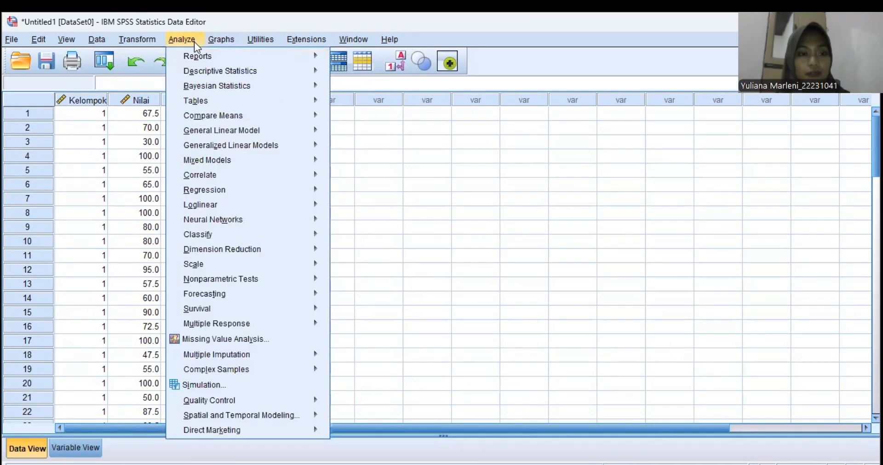
mouse_move(276, 69)
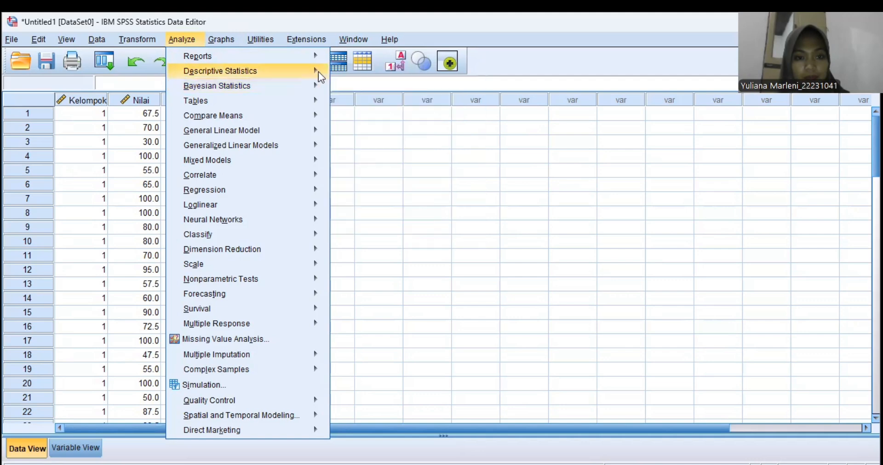
mouse_move(324, 71)
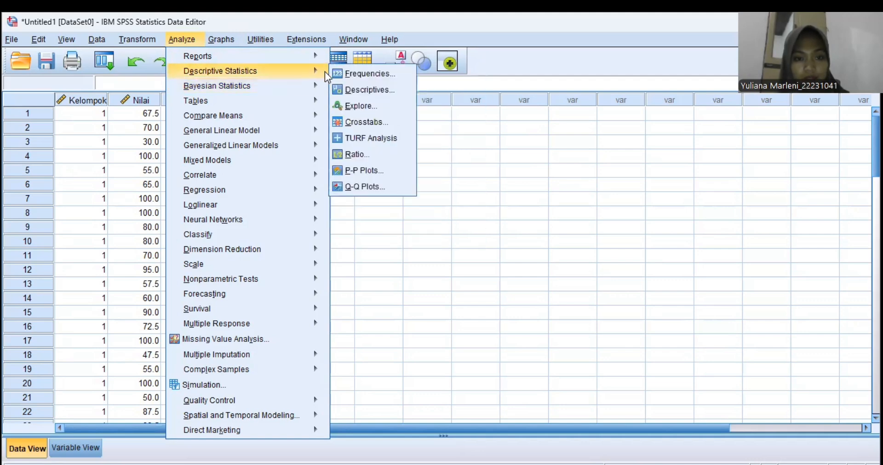
left_click(363, 104)
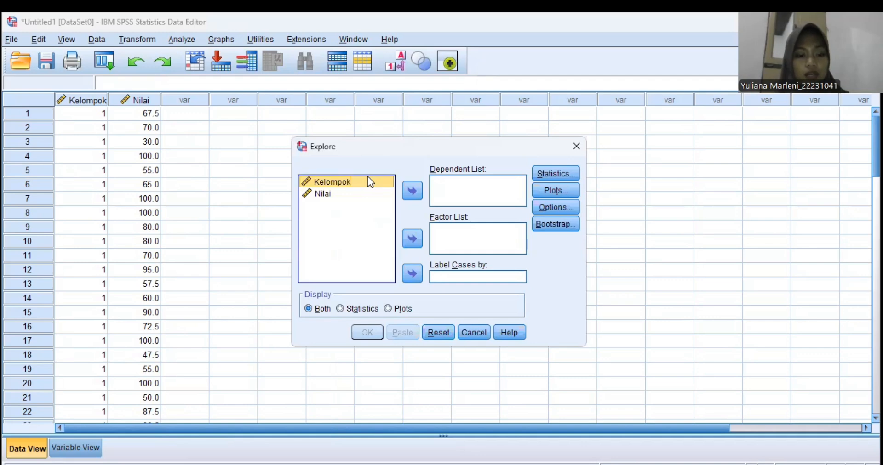
left_click(412, 239)
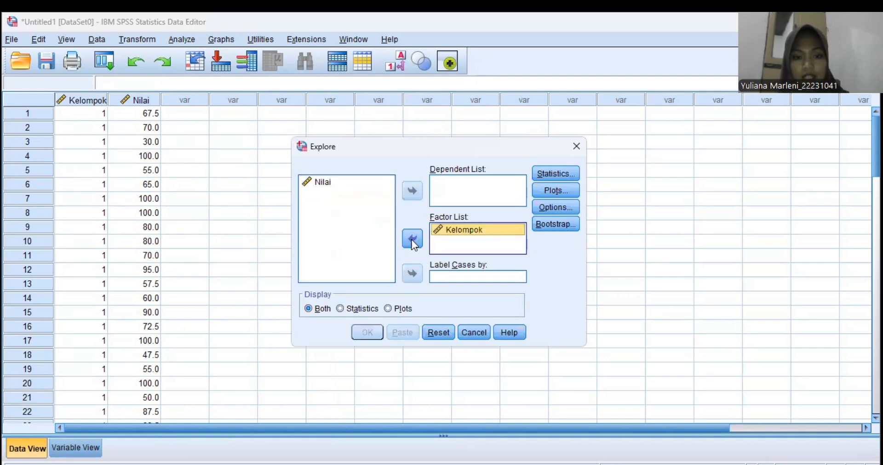
left_click(370, 184)
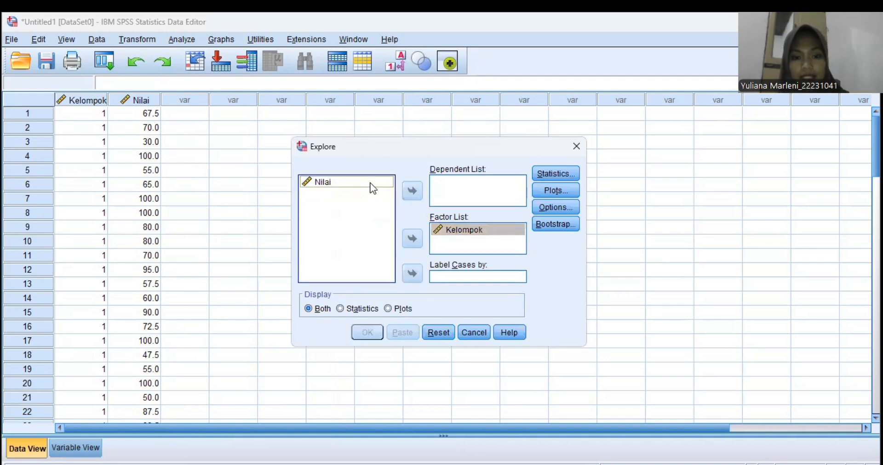
left_click(412, 192)
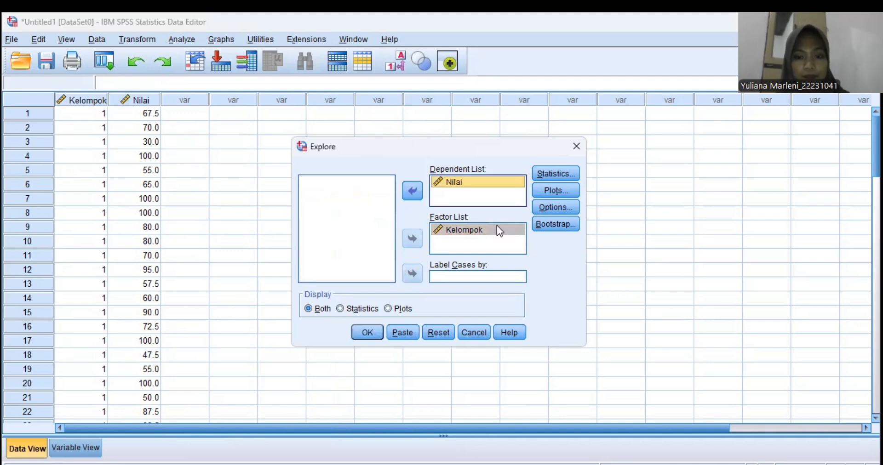
Step: Include normality plots with tests, factor-level boxplots and stem-and-leaf plots, and run the Explore analysis
left_click(552, 191)
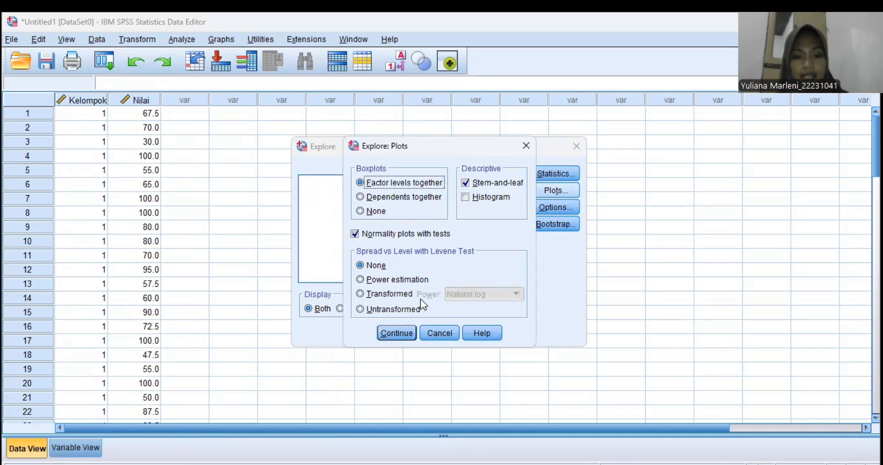
left_click(408, 334)
left_click(364, 337)
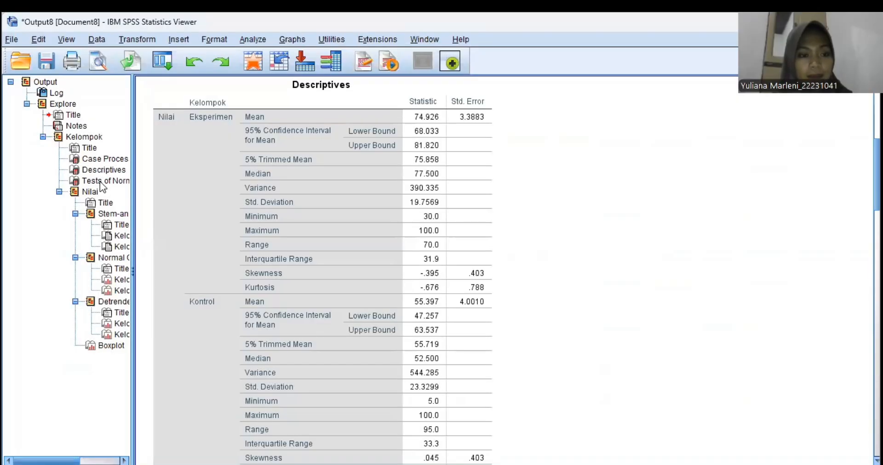
Step: Examine the Tests of Normality table in the output for the significance values of both groups
left_click(102, 181)
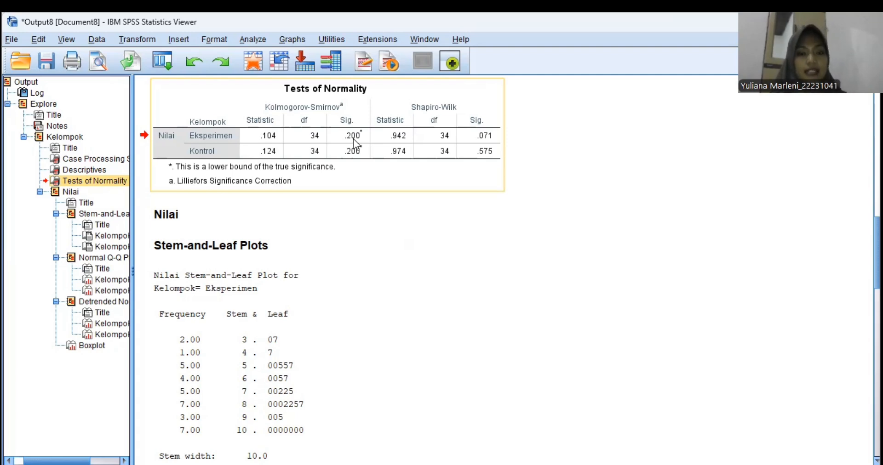
left_click(388, 227)
left_click(358, 292)
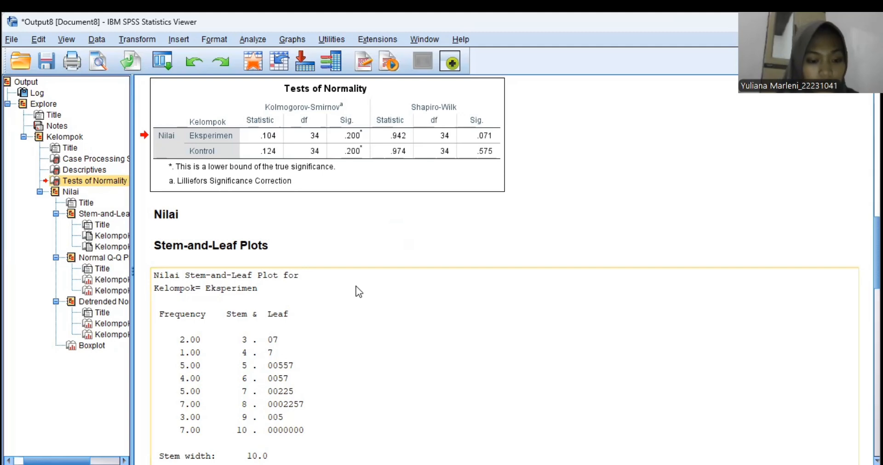
scroll(312, 365, "down", 5)
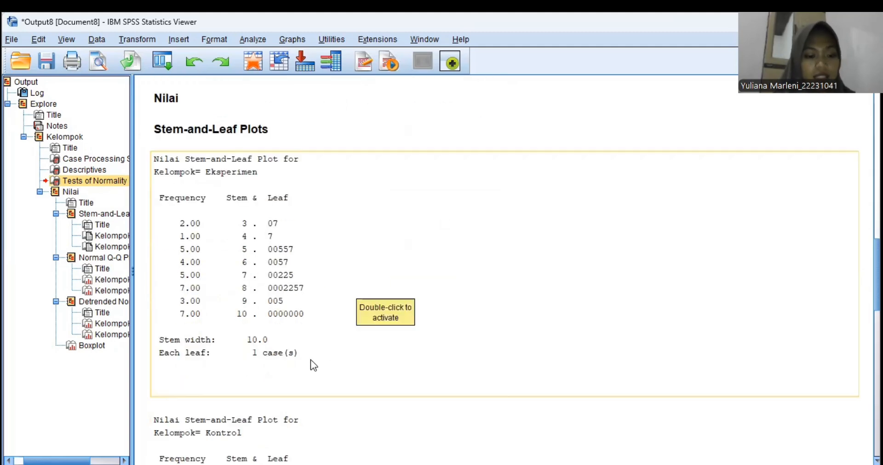
scroll(307, 263, "up", 5)
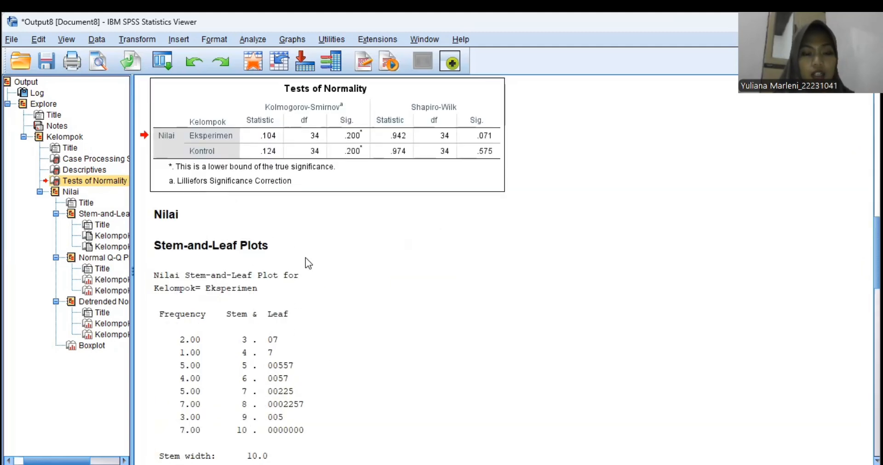
left_click(228, 155)
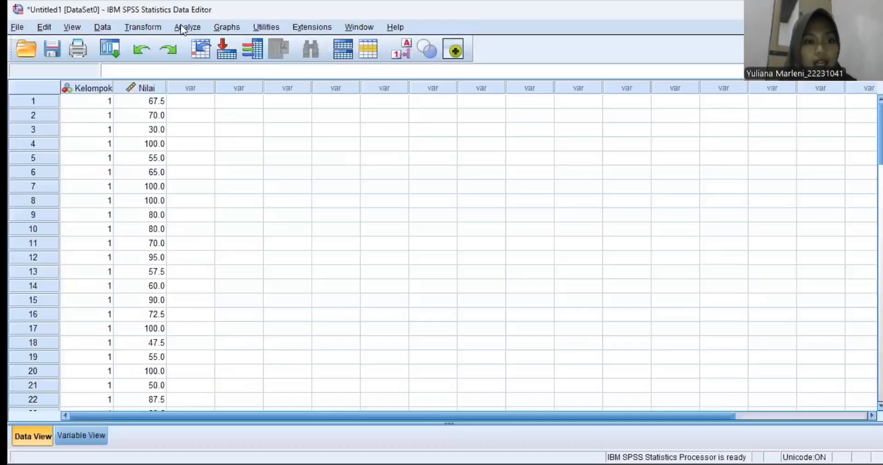
Step: Start an Independent-Samples T Test with Kelompok as the grouping variable and define its groups as 1 and 2
left_click(184, 28)
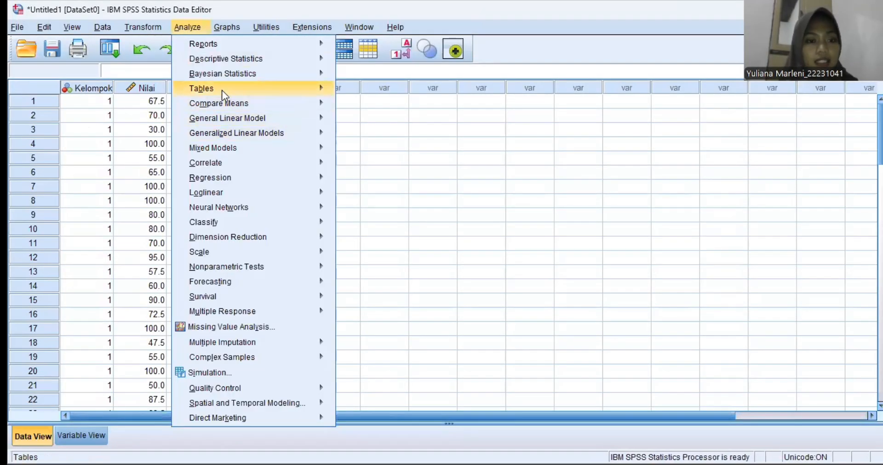
mouse_move(222, 101)
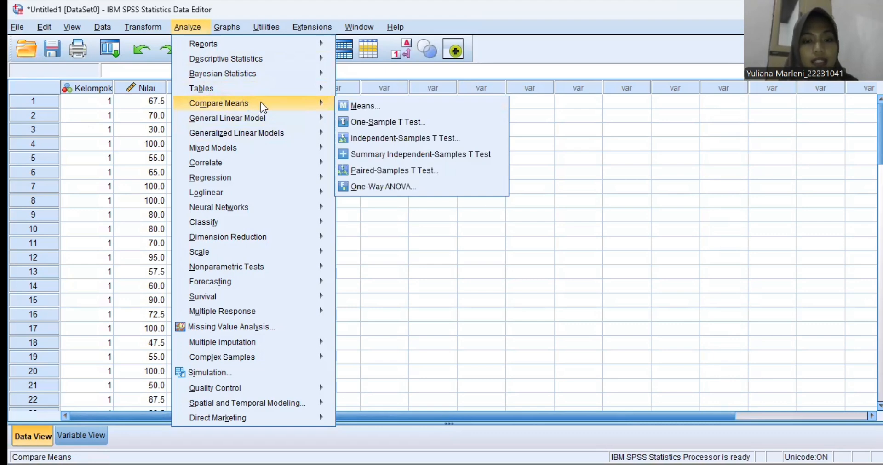
left_click(380, 140)
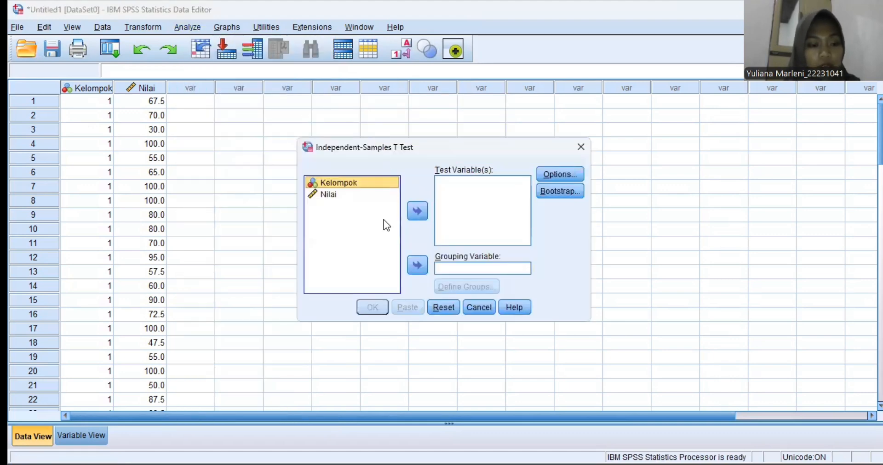
left_click(418, 266)
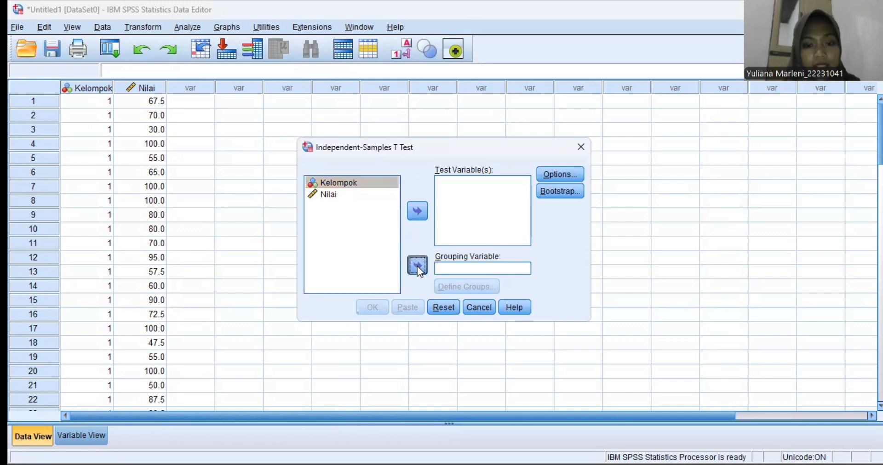
left_click(474, 287)
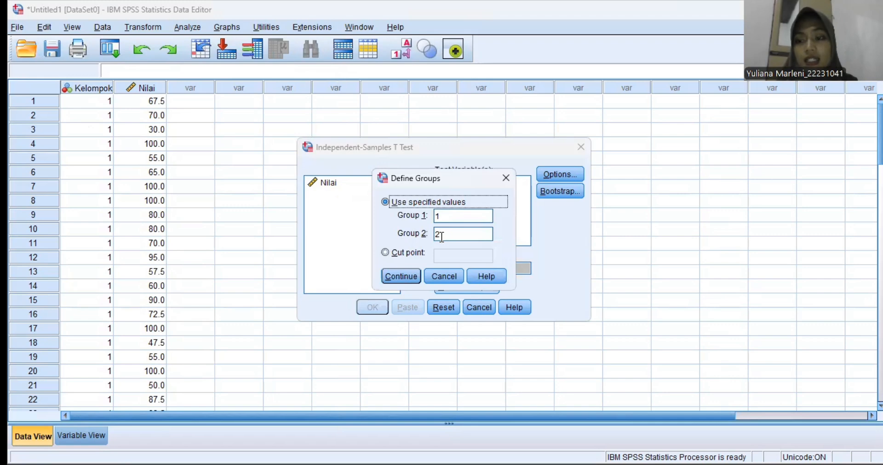
left_click(406, 275)
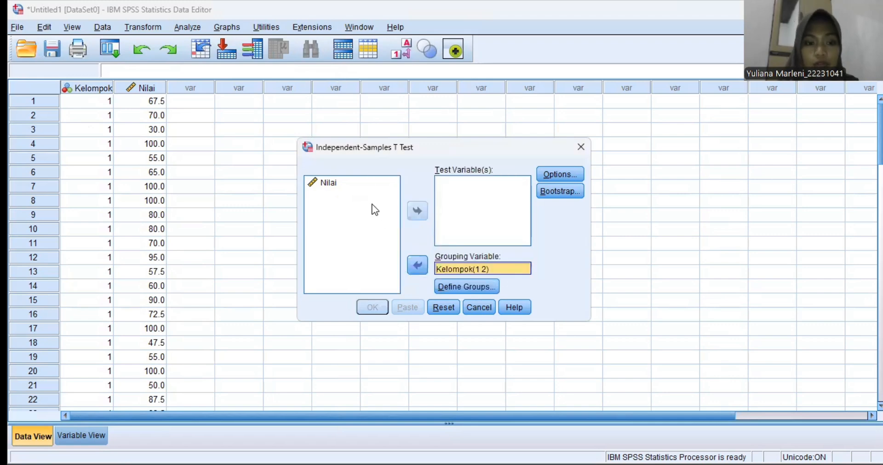
Step: Set Nilai as the test variable and run the Independent-Samples T Test
left_click(361, 183)
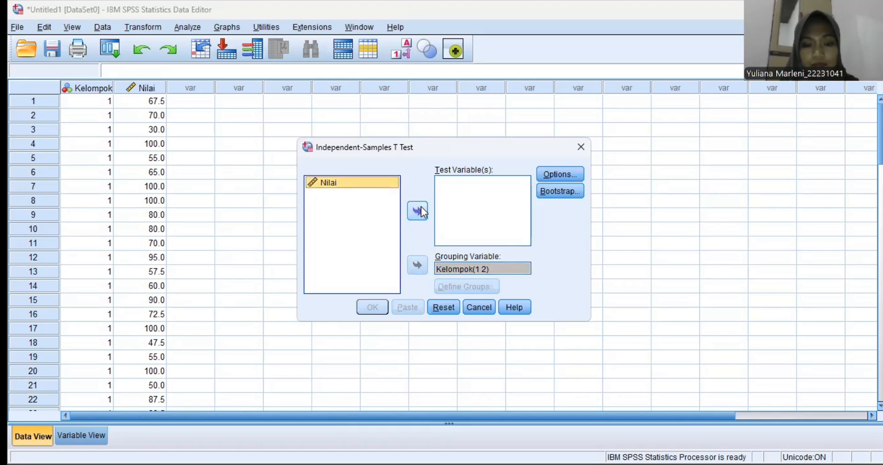
left_click(421, 209)
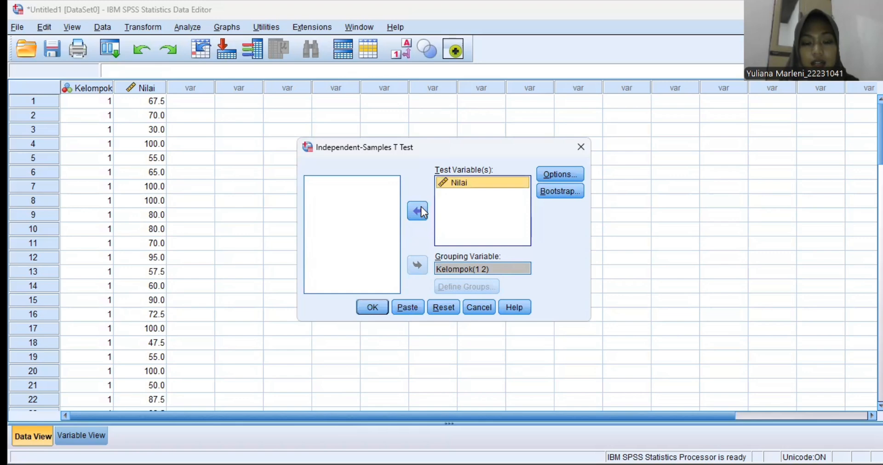
left_click(372, 308)
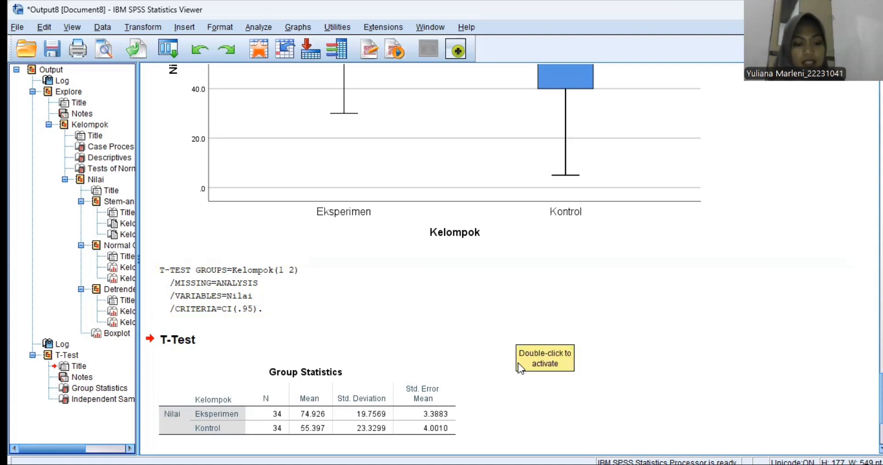
Step: Review the Group Statistics and Independent Samples Test tables in the T-Test output
scroll(517, 363, "down", 5)
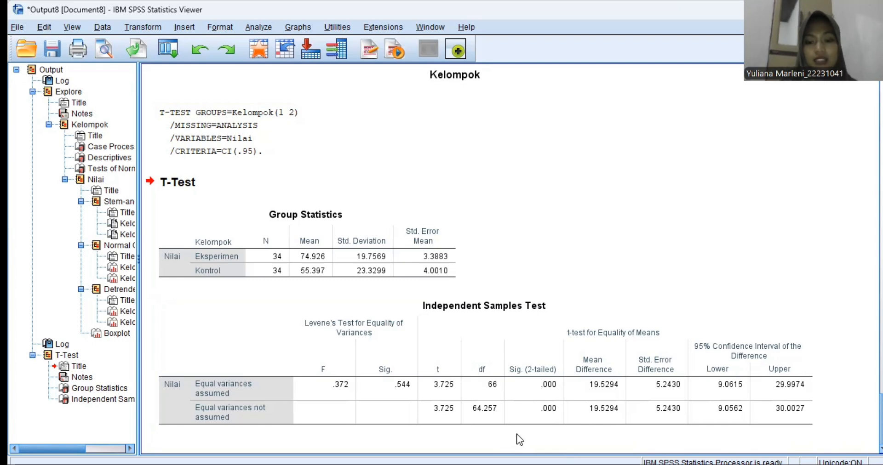
left_click(437, 341)
left_click(586, 119)
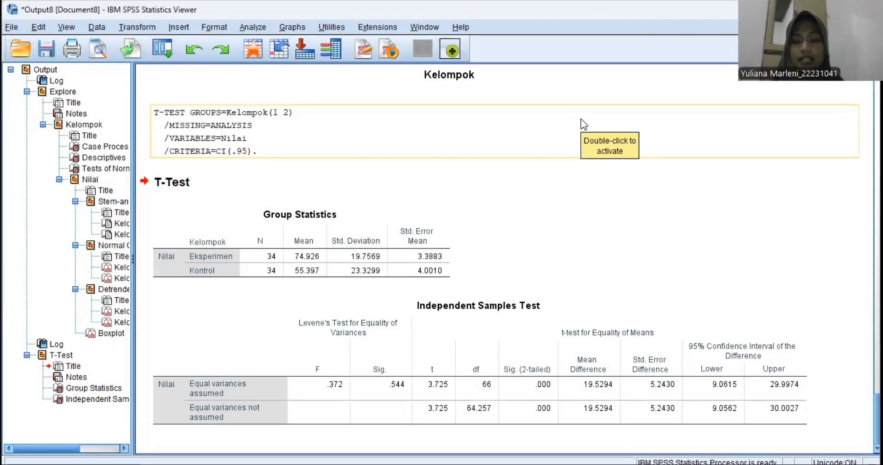
left_click(581, 207)
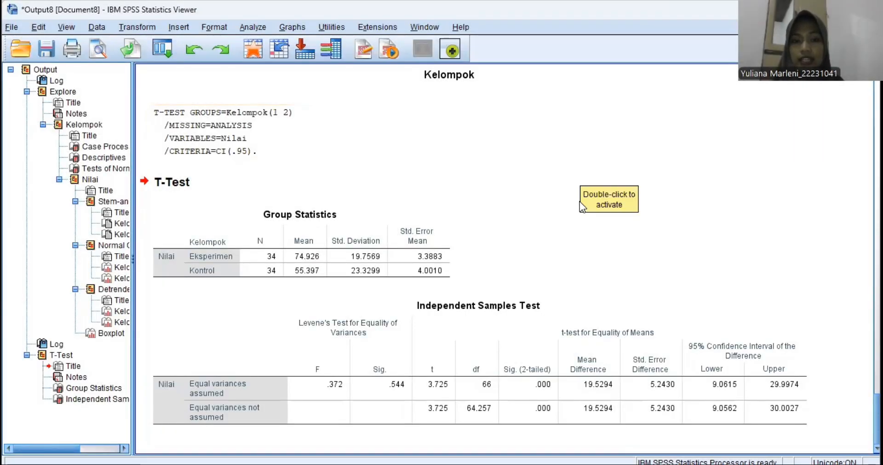